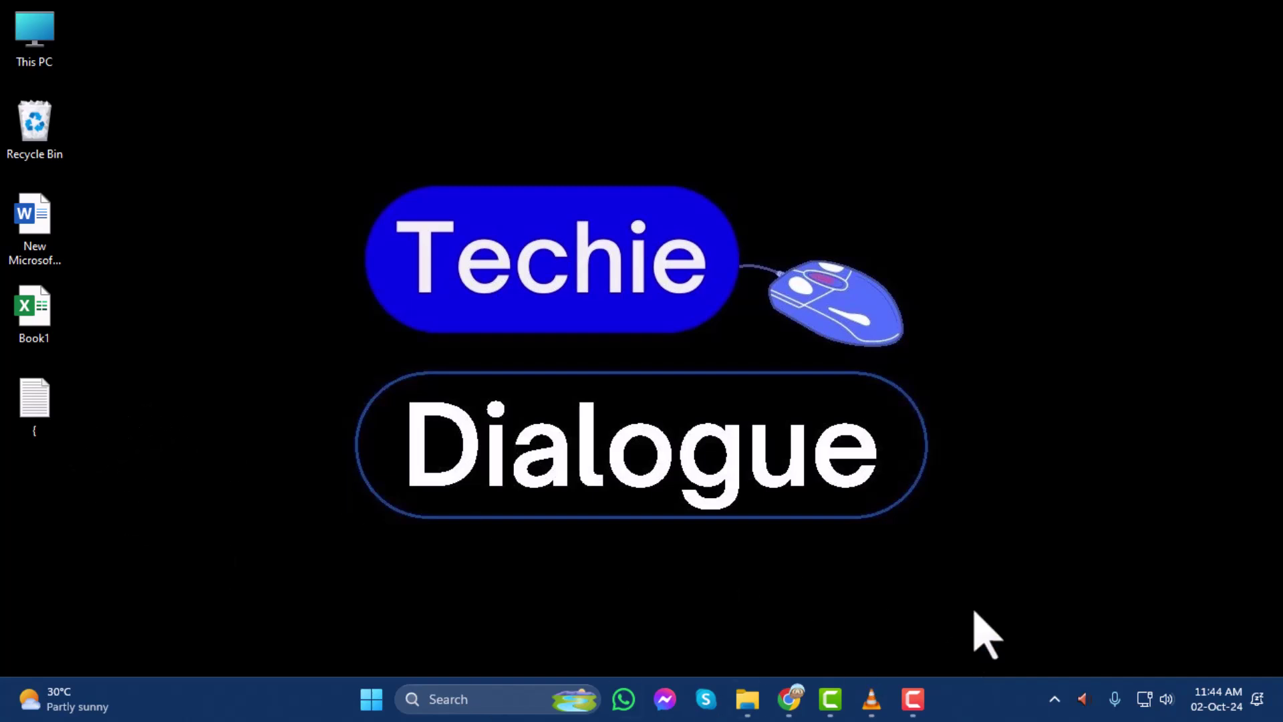
Create a blank 'New Text Document' on the desktop via the New menu.
right_click(1004, 444)
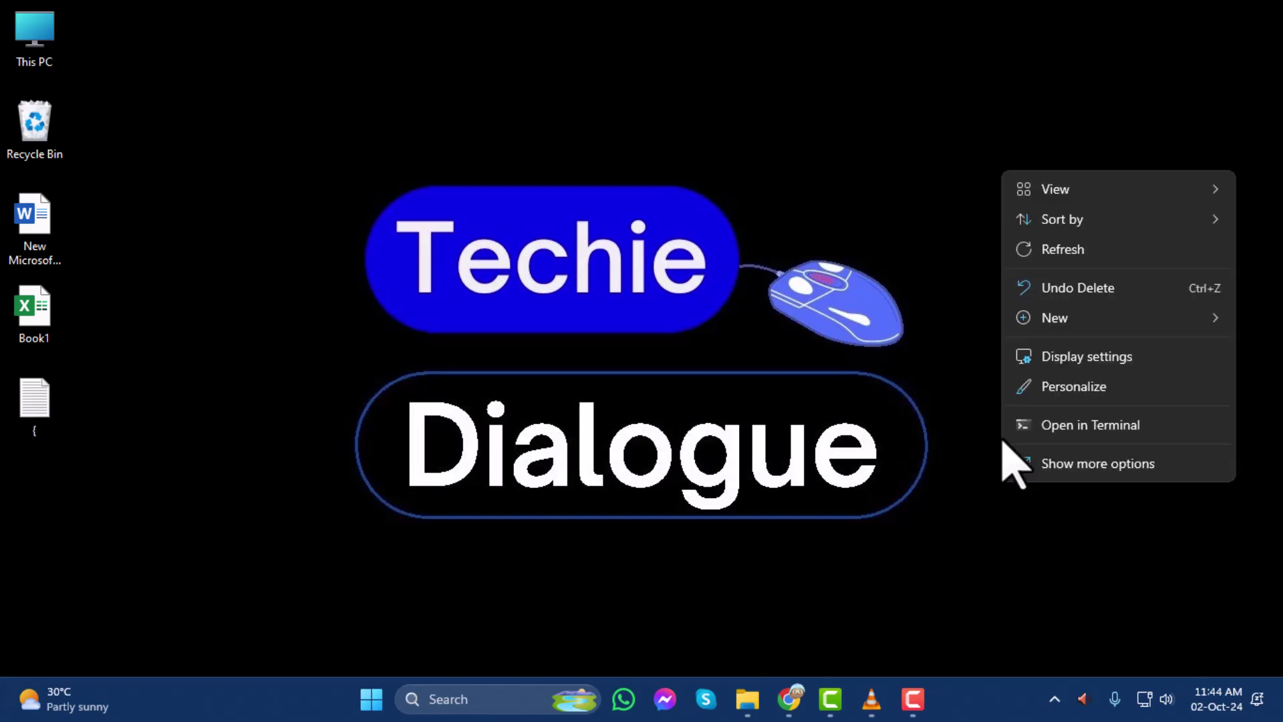
click(1083, 326)
click(854, 591)
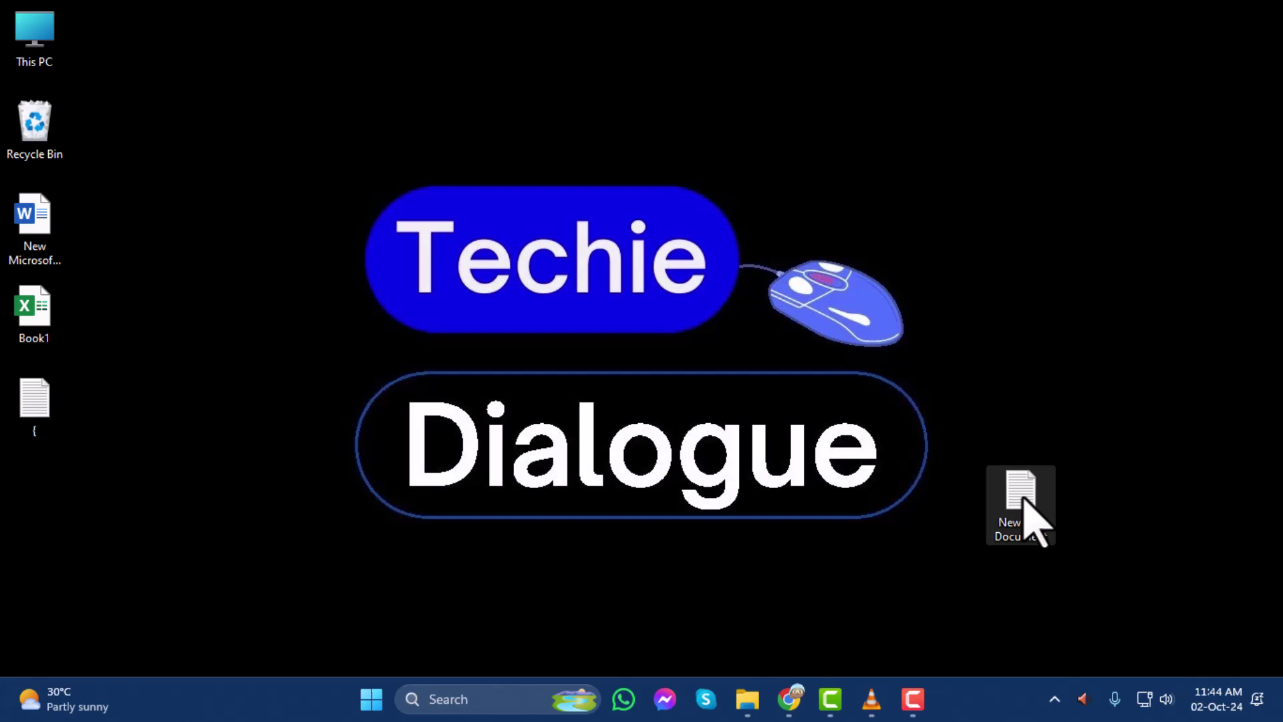
Paste the InsuranceCompanies JSON (Berkshire Hathaway, $661 B, Dec 2022) into New Text Document, maximized.
double_click(1024, 501)
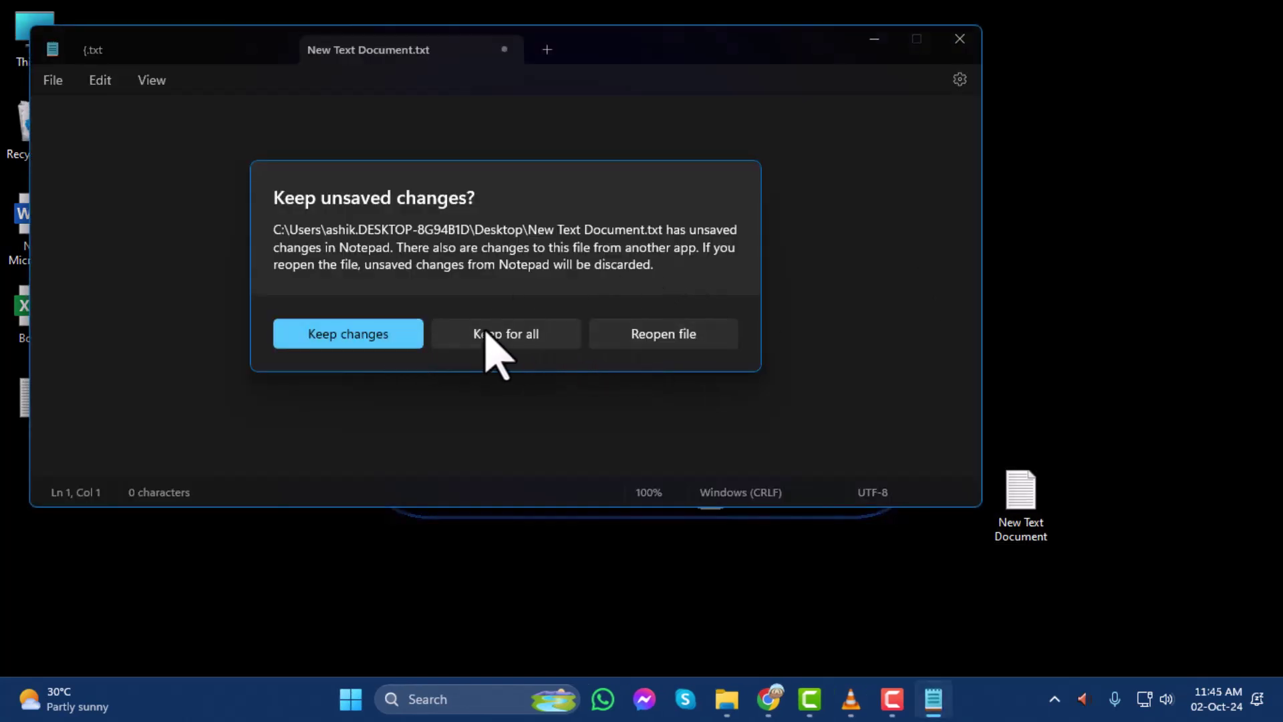
click(345, 340)
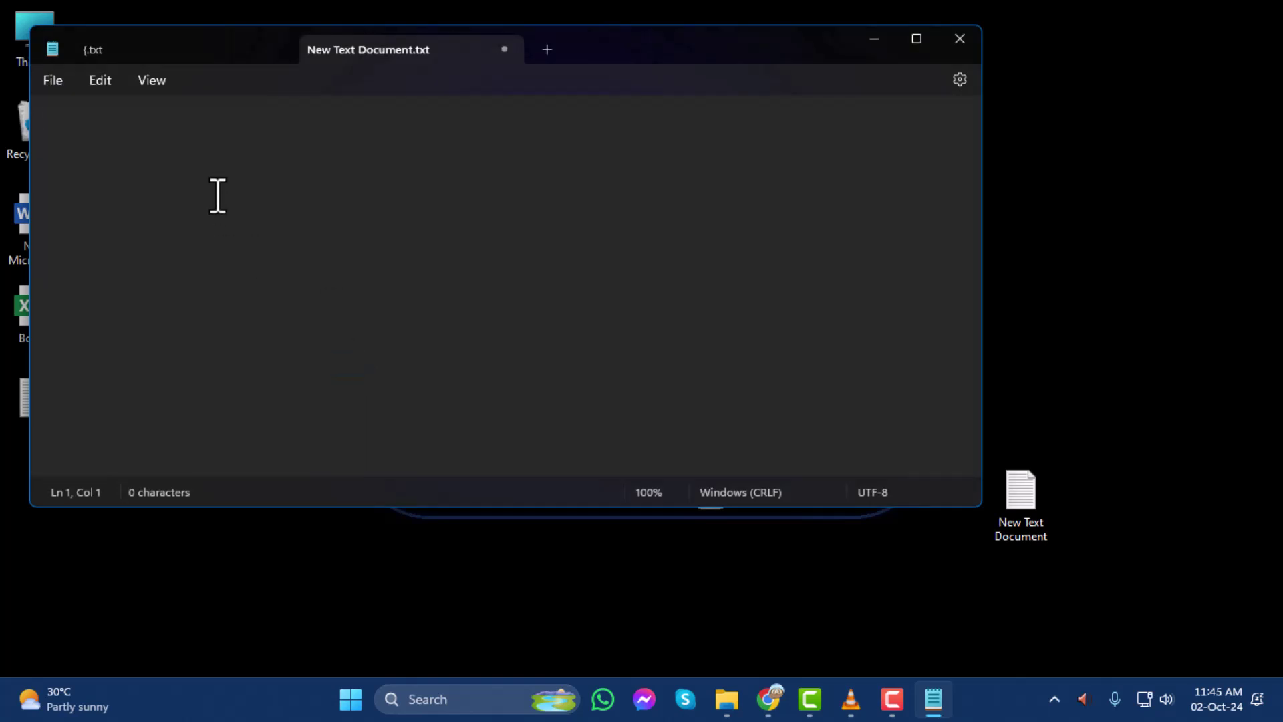
text({ "InsuranceCompanies": {  "Top Insurance Companies": [   {    "No": "1",    "Name": "Berkshire Hathaway",    "Market Capitalization": "$661 B"   }    ],    "Time": "Dec 2022"  } })
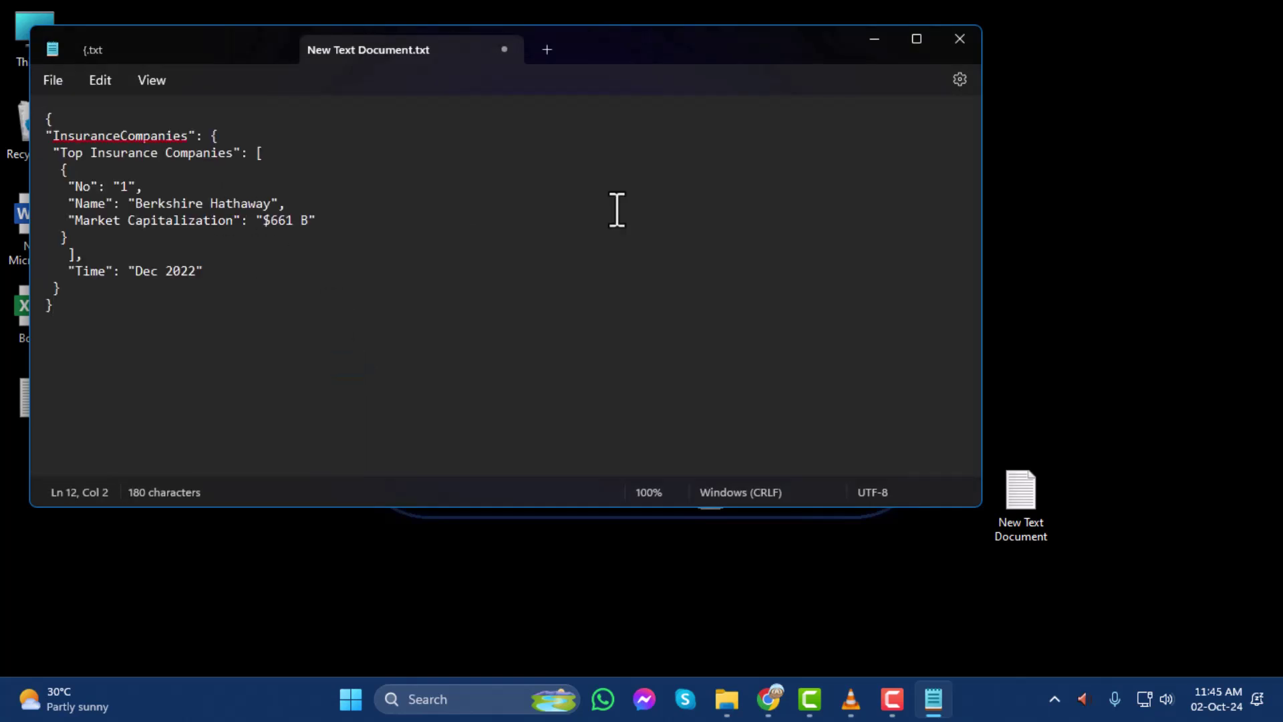
click(916, 38)
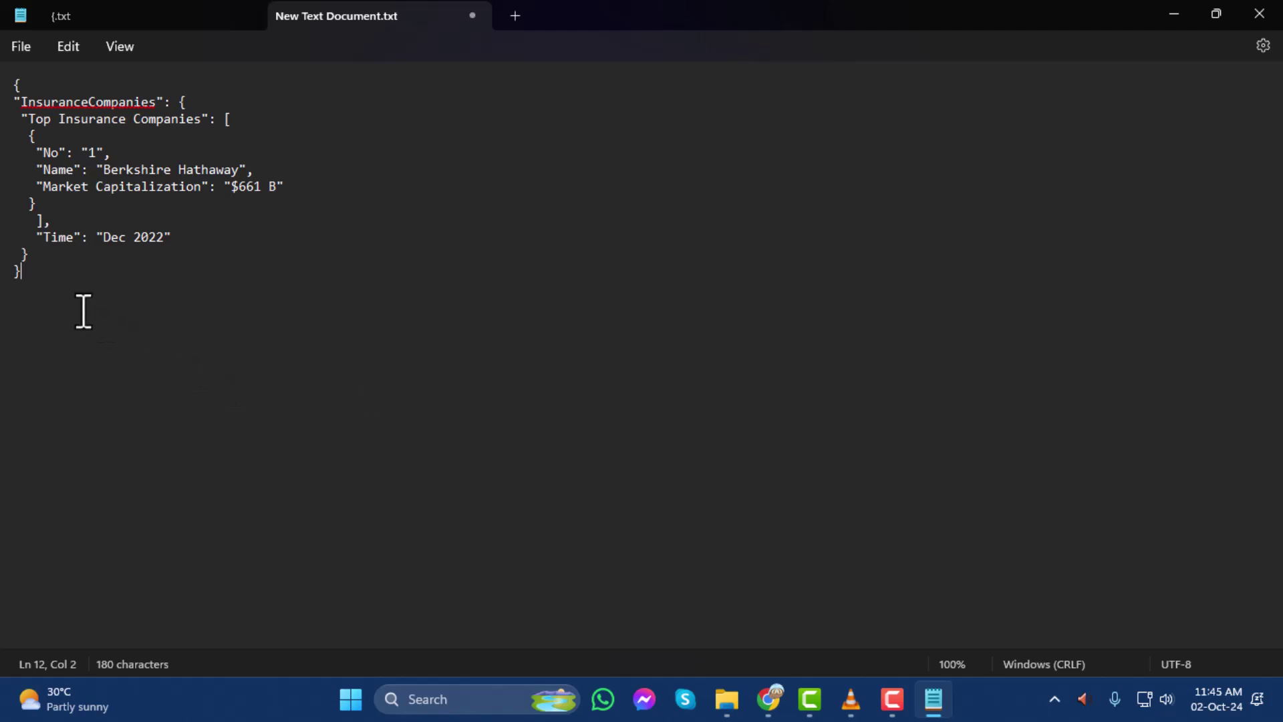
drag(83, 312, 8, 87)
click(58, 287)
Save the JSON as New Text Document.txt on the Desktop, replacing the empty file.
click(10, 54)
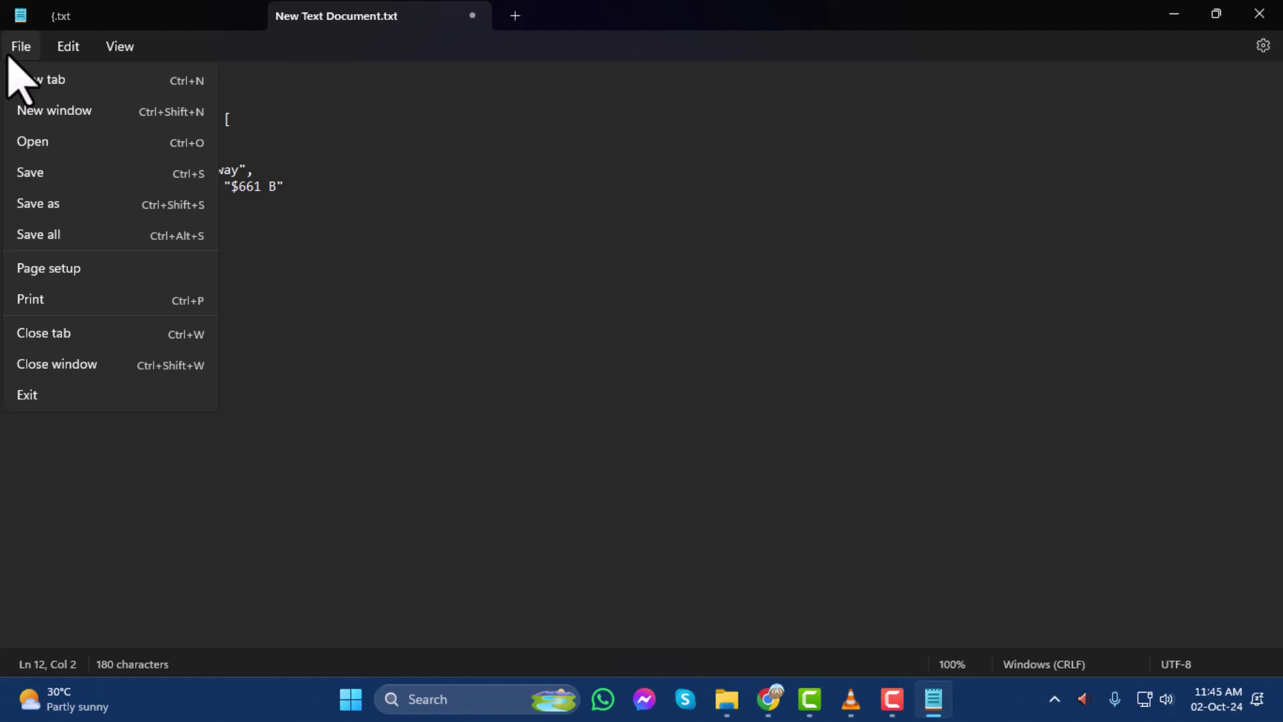
click(86, 204)
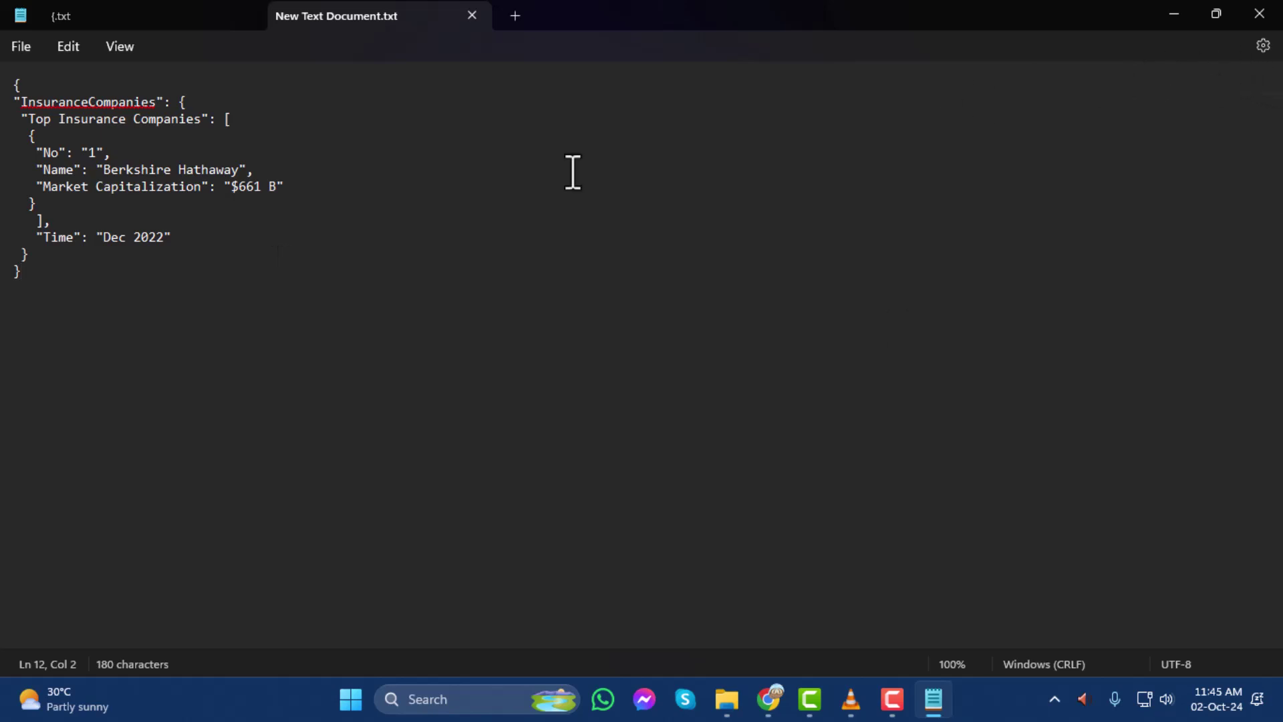
key(ctrl+shift+s)
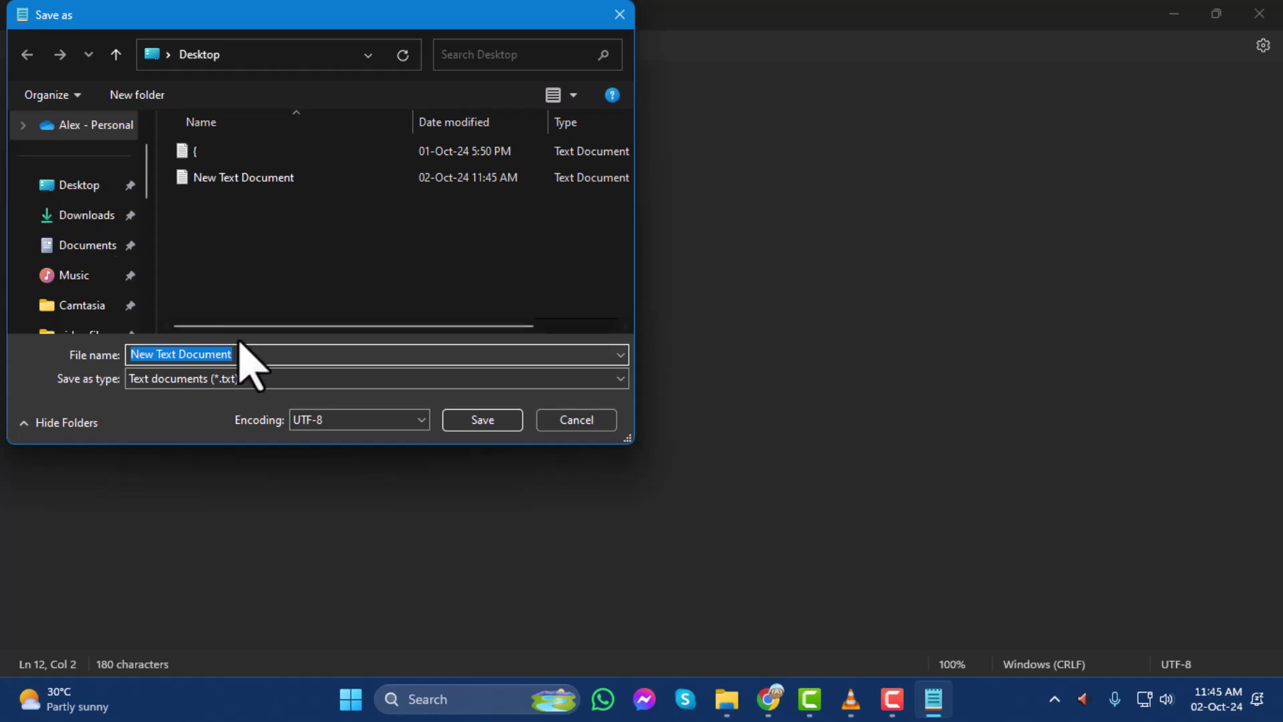
click(276, 357)
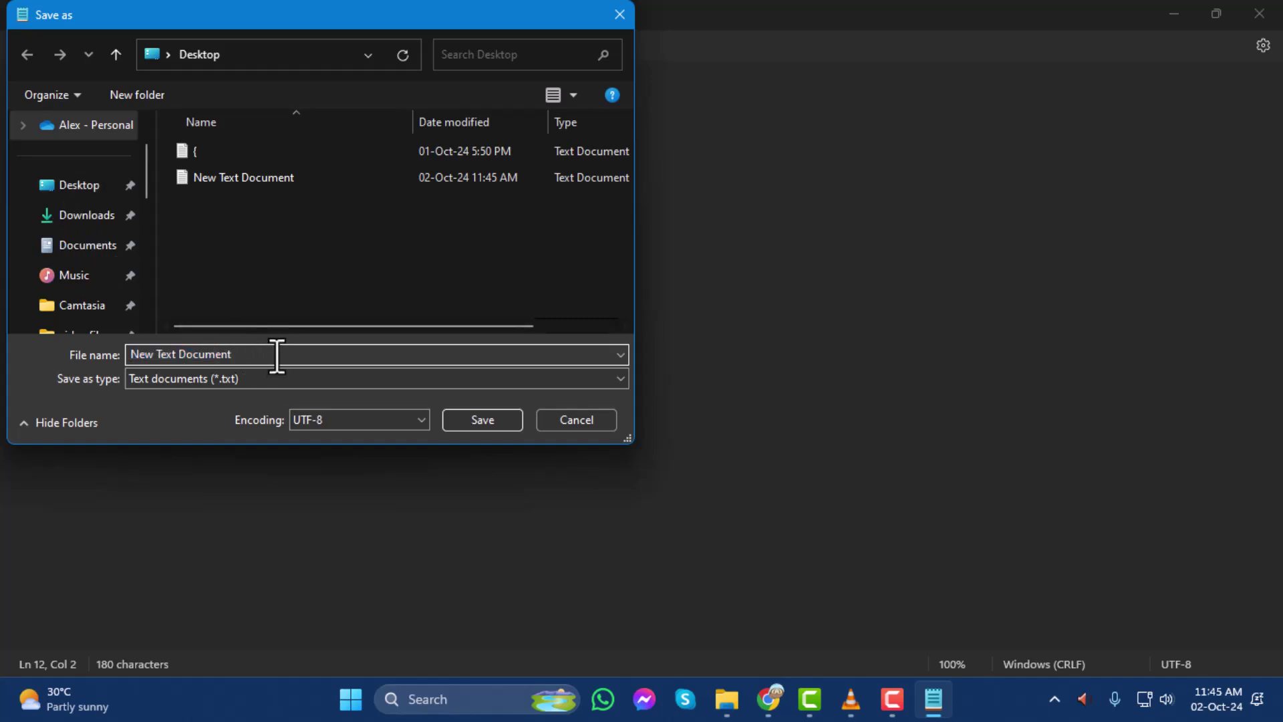
click(477, 422)
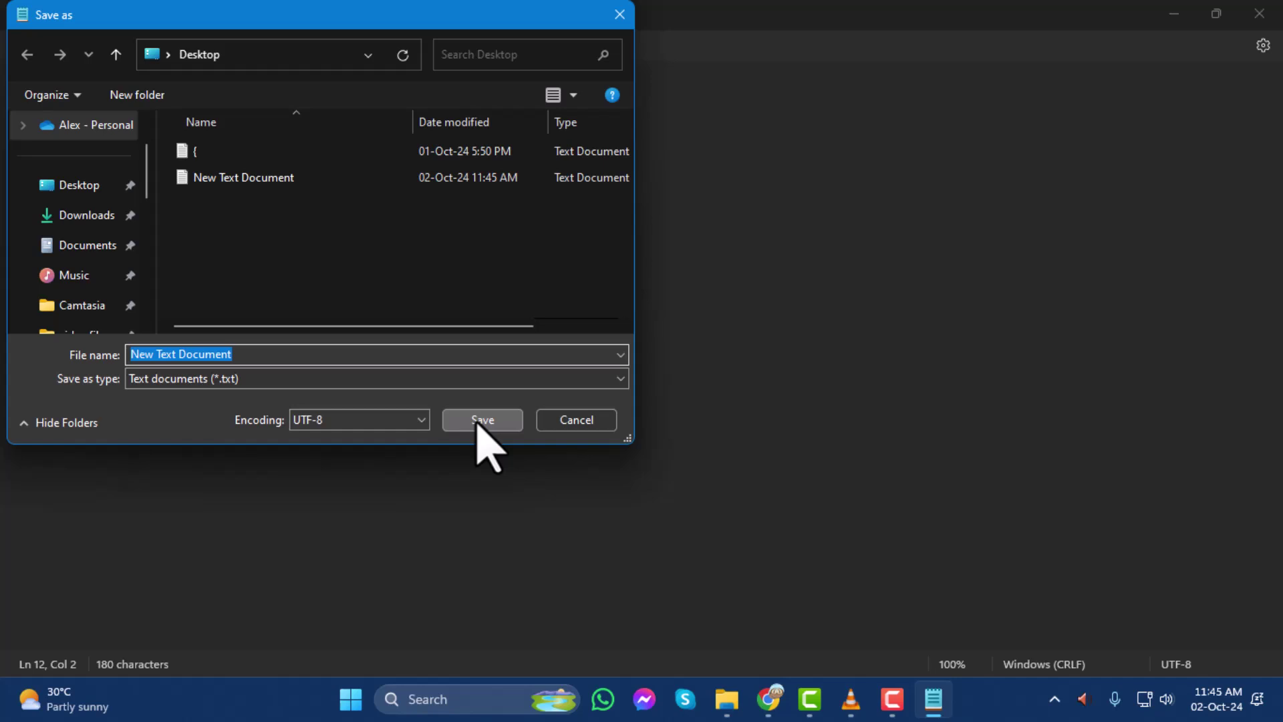
click(698, 349)
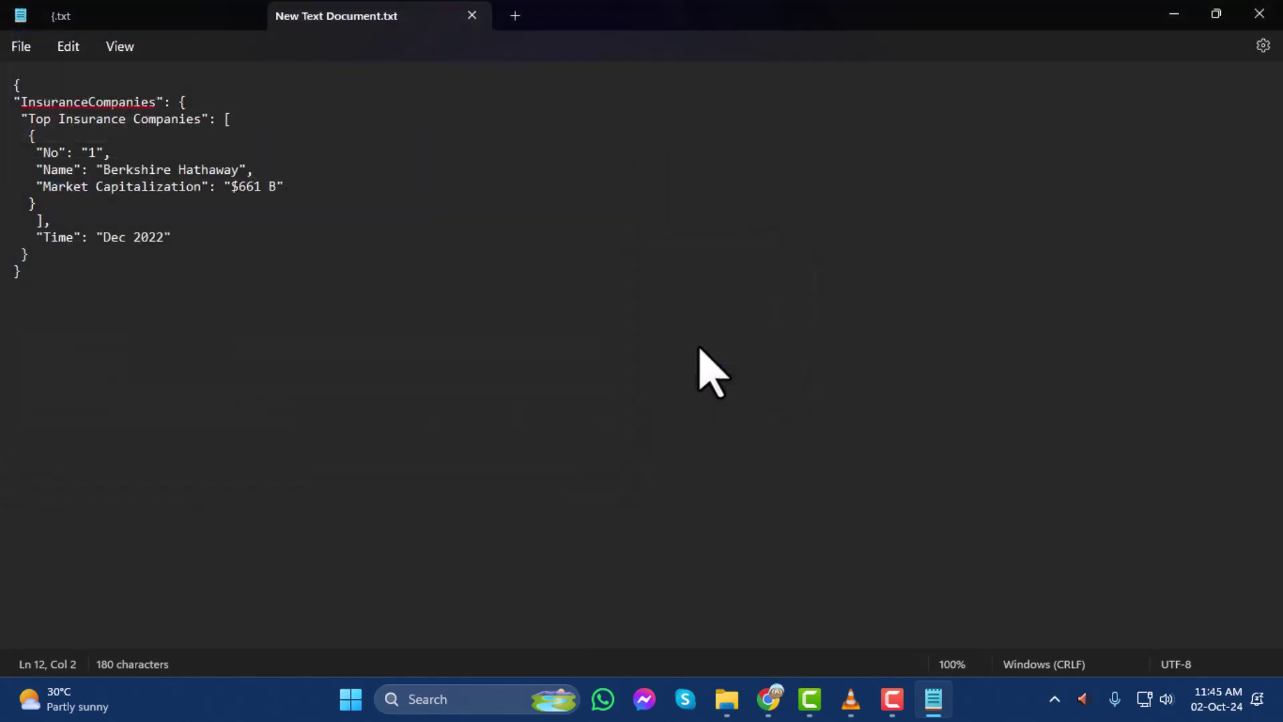
Minimize Notepad and rerun the 'json validator' search in Chrome.
click(1177, 12)
click(888, 631)
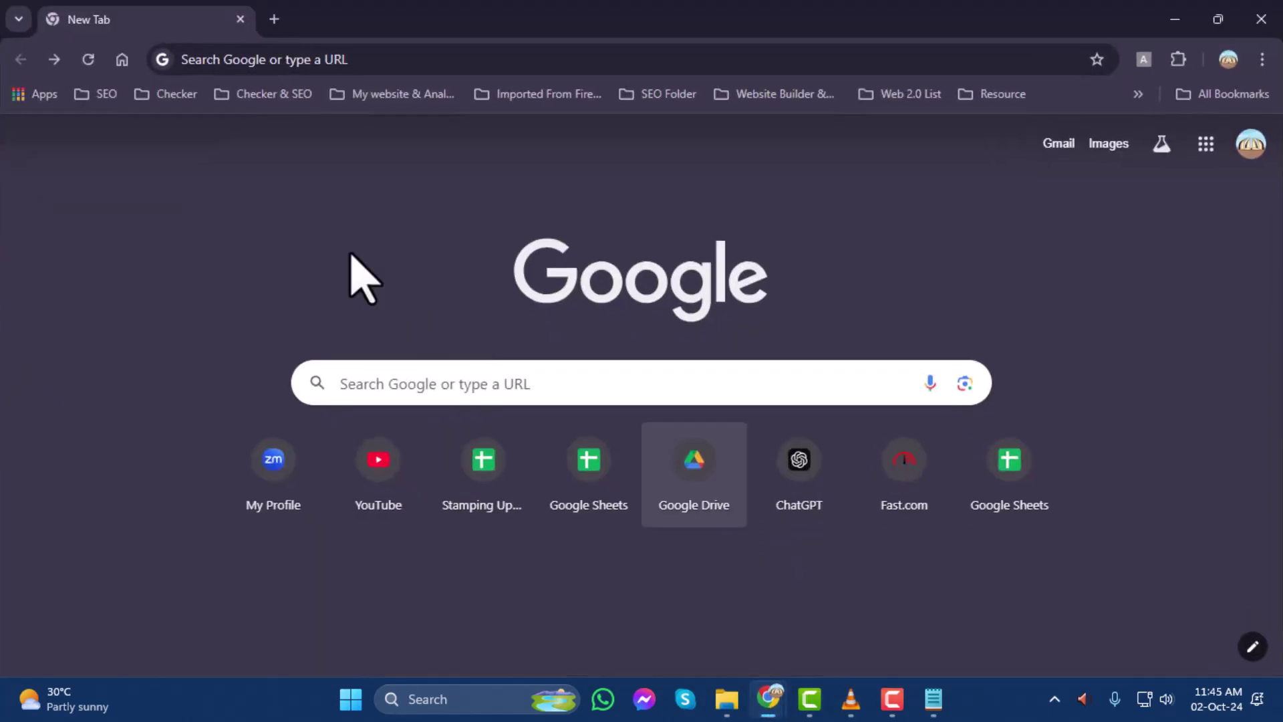
click(262, 63)
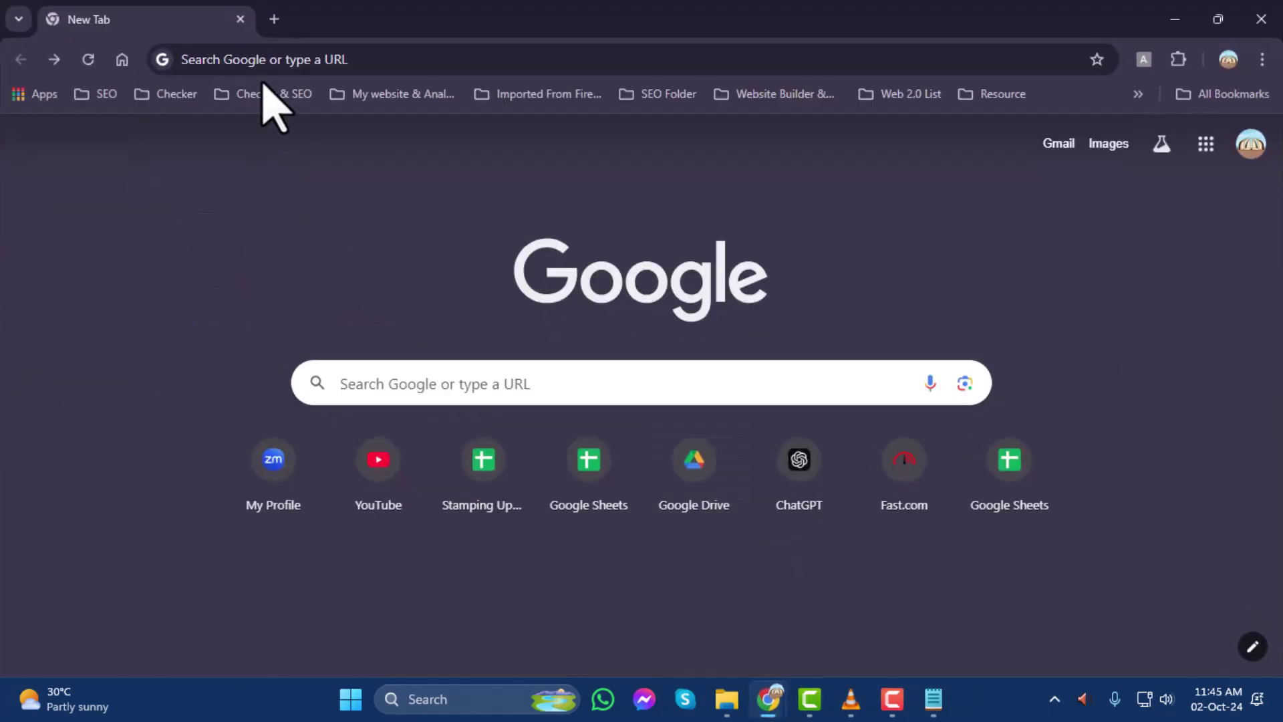
click(235, 101)
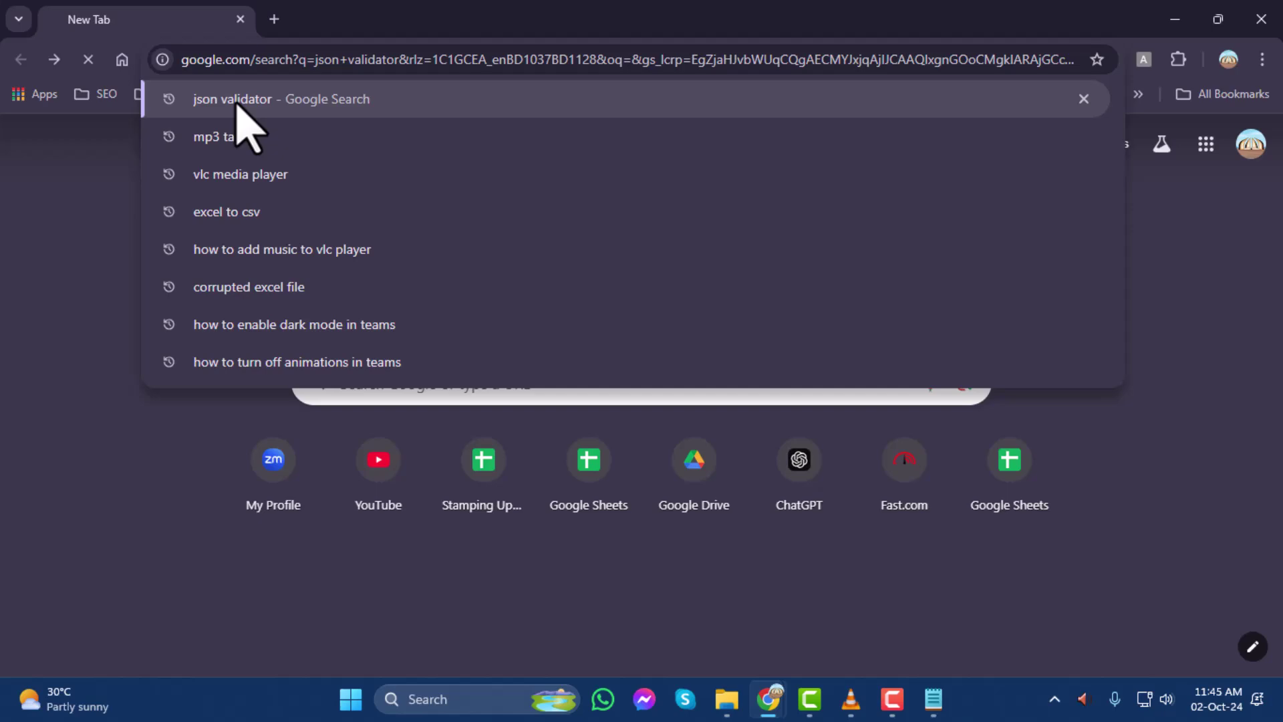
scroll(844, 465, down, 3)
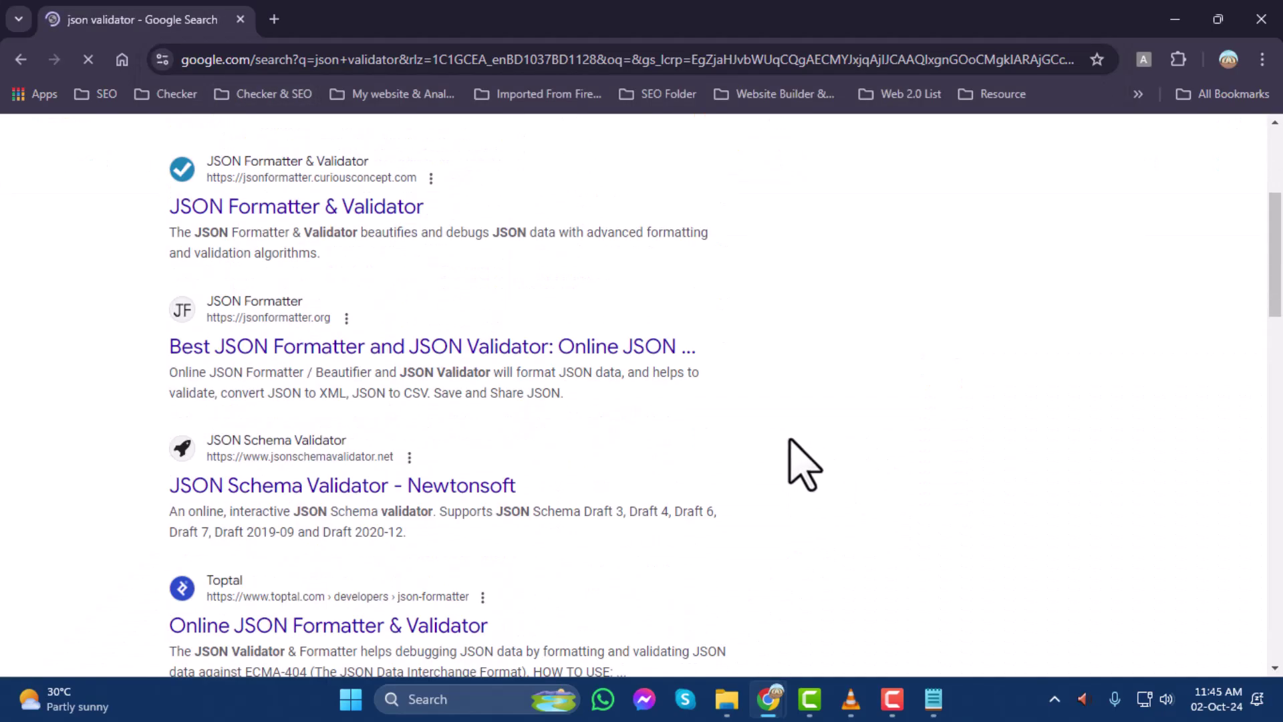
scroll(772, 457, down, 2)
scroll(632, 421, up, 1)
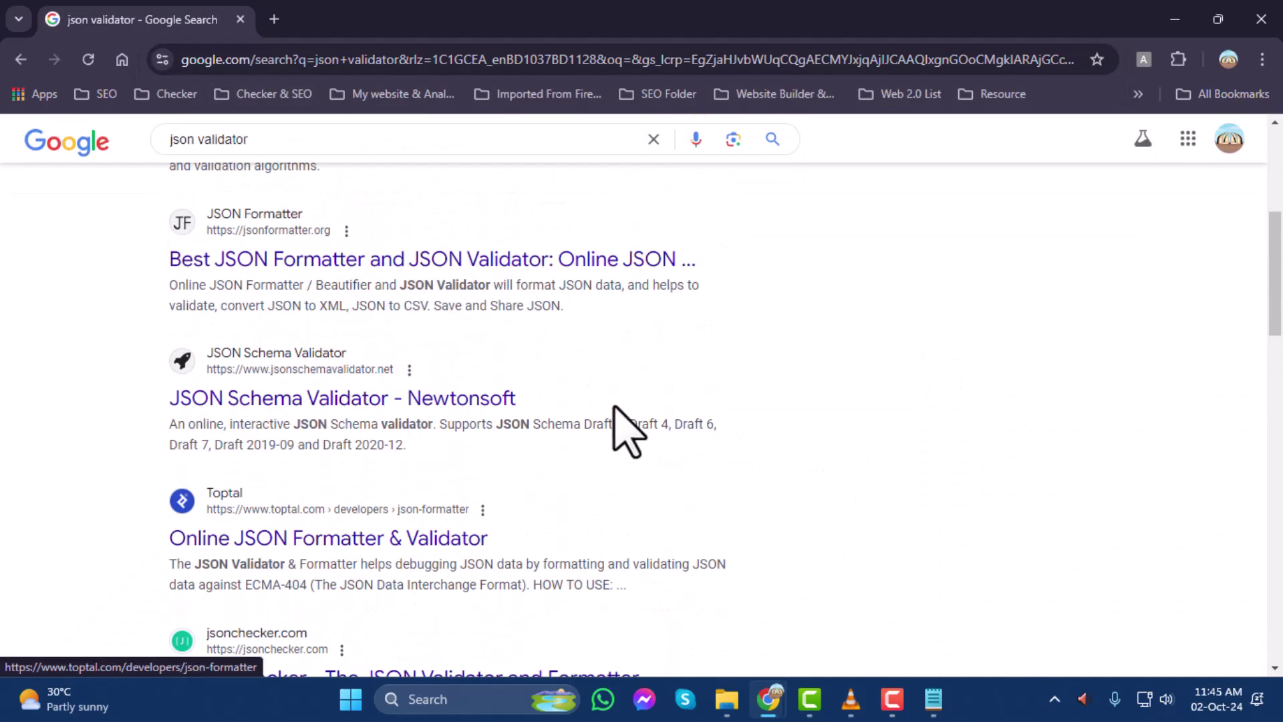
scroll(523, 403, up, 3)
scroll(524, 404, down, 7)
scroll(526, 406, down, 1)
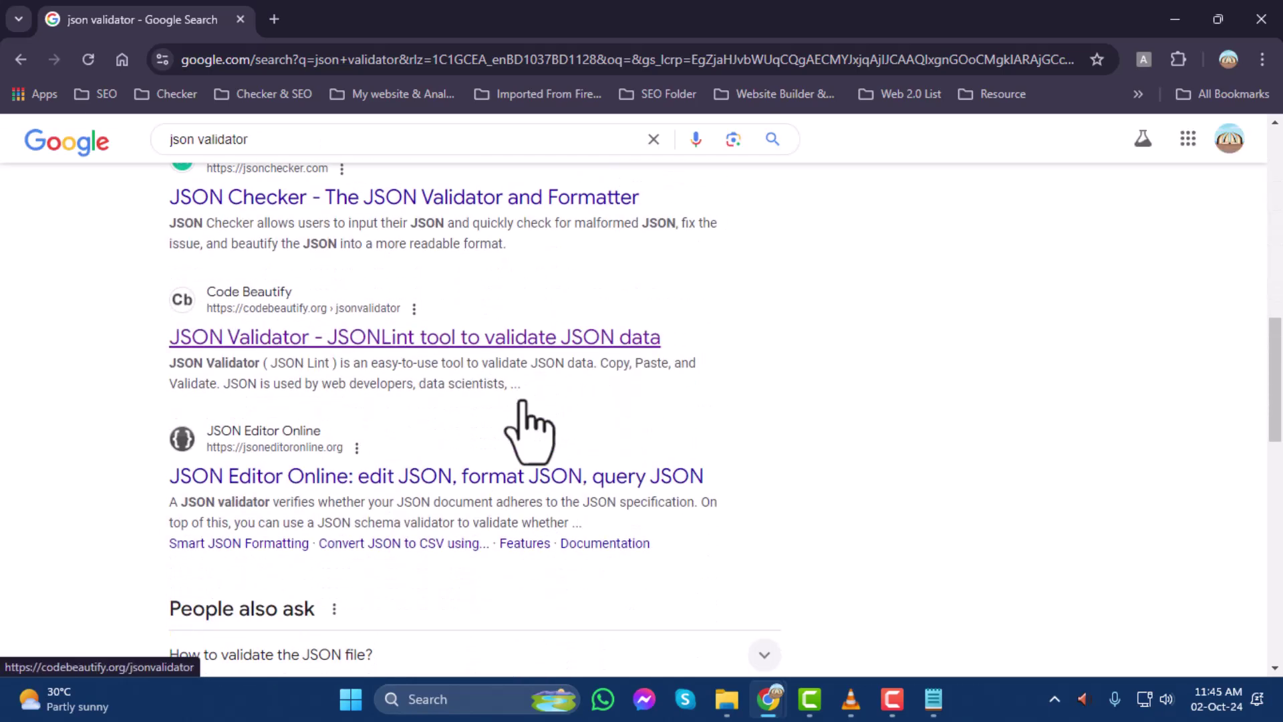
scroll(530, 426, down, 1)
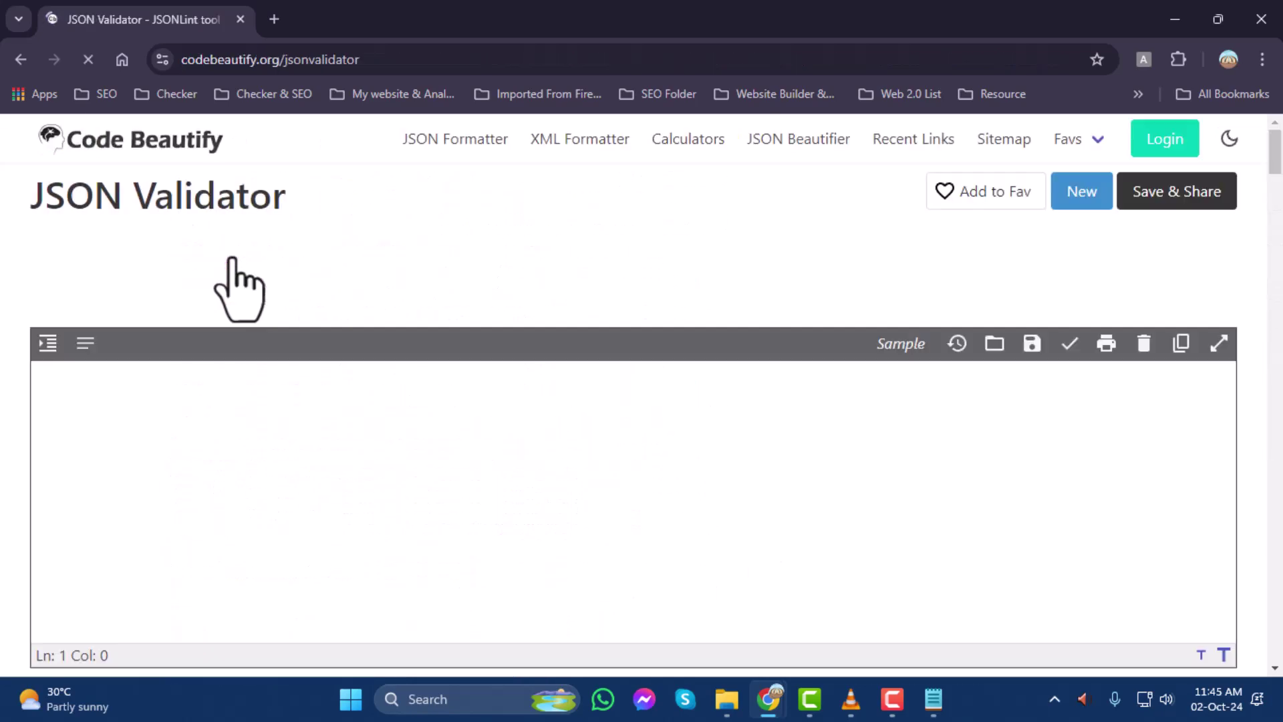
scroll(797, 431, down, 2)
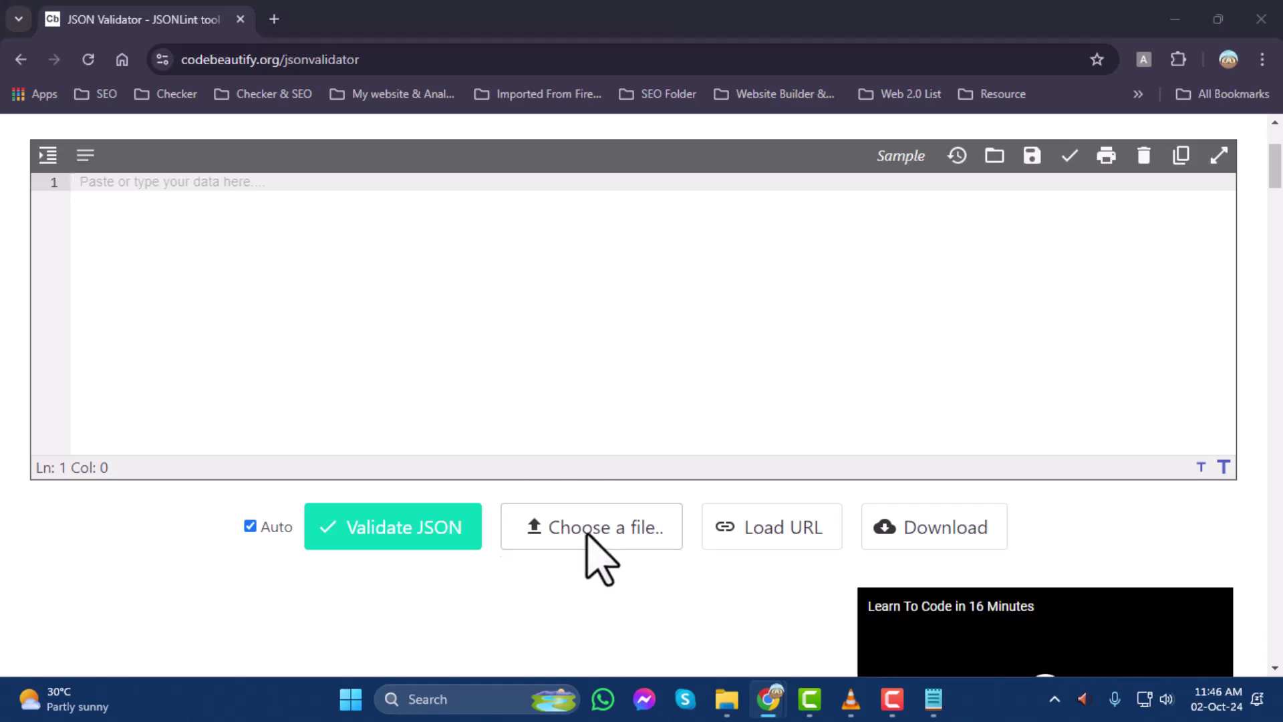
Load New Text Document from the Desktop into the validator's file picker.
click(588, 532)
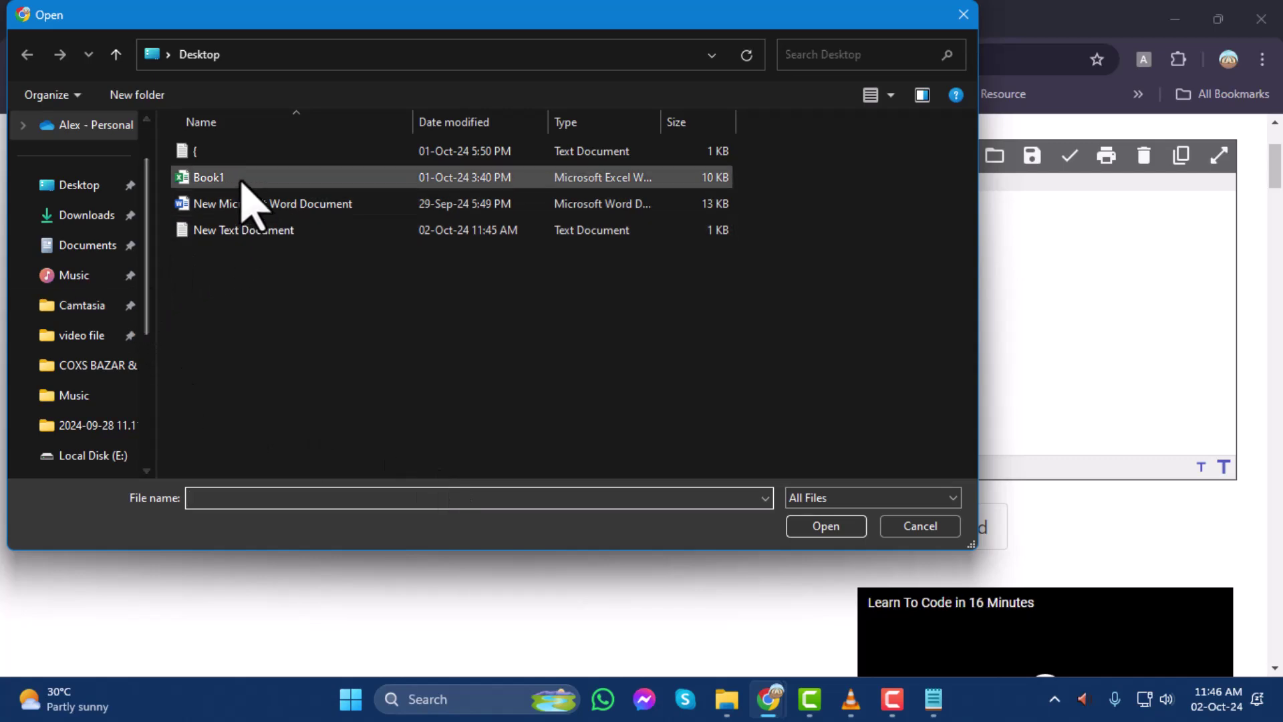
click(222, 233)
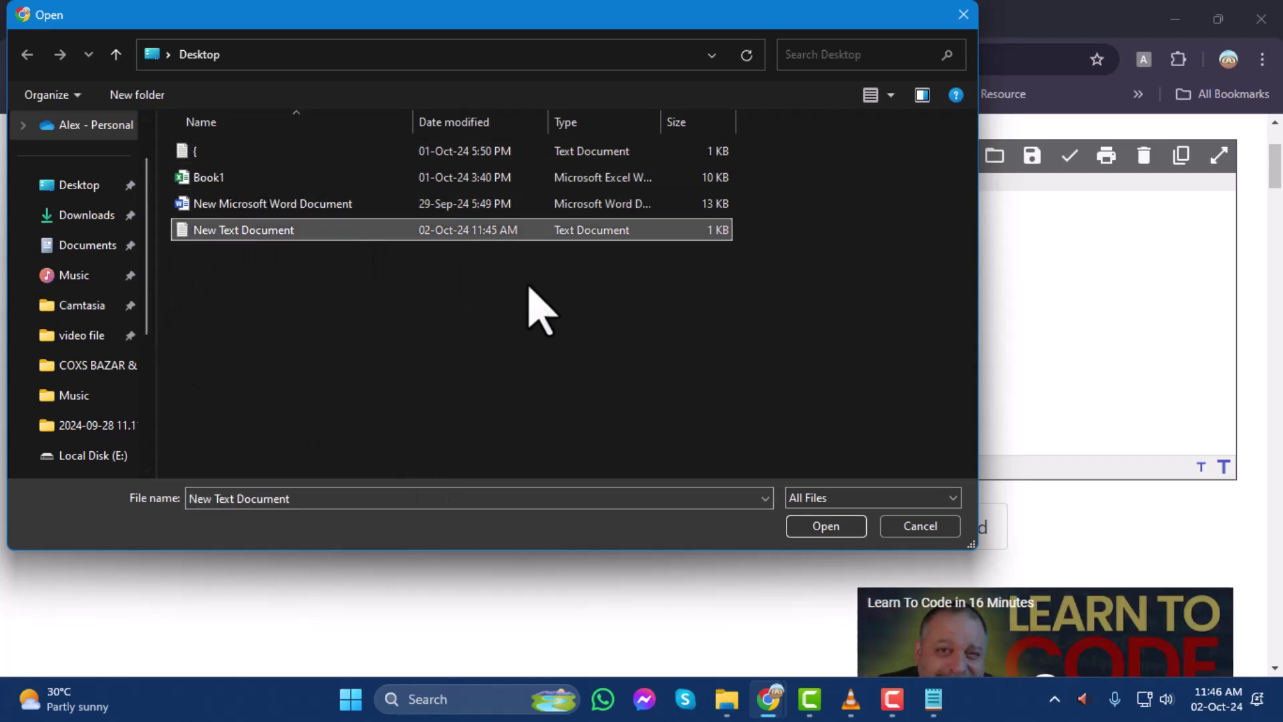
click(815, 526)
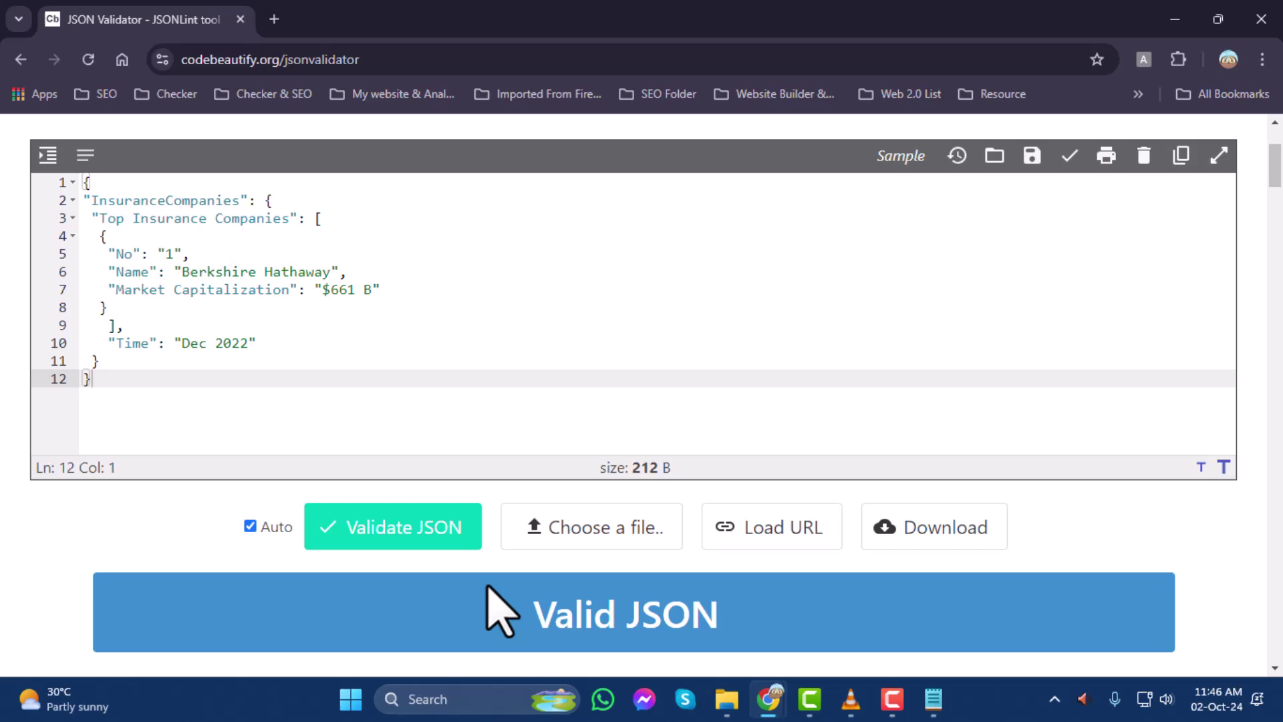
scroll(1032, 572, down, 3)
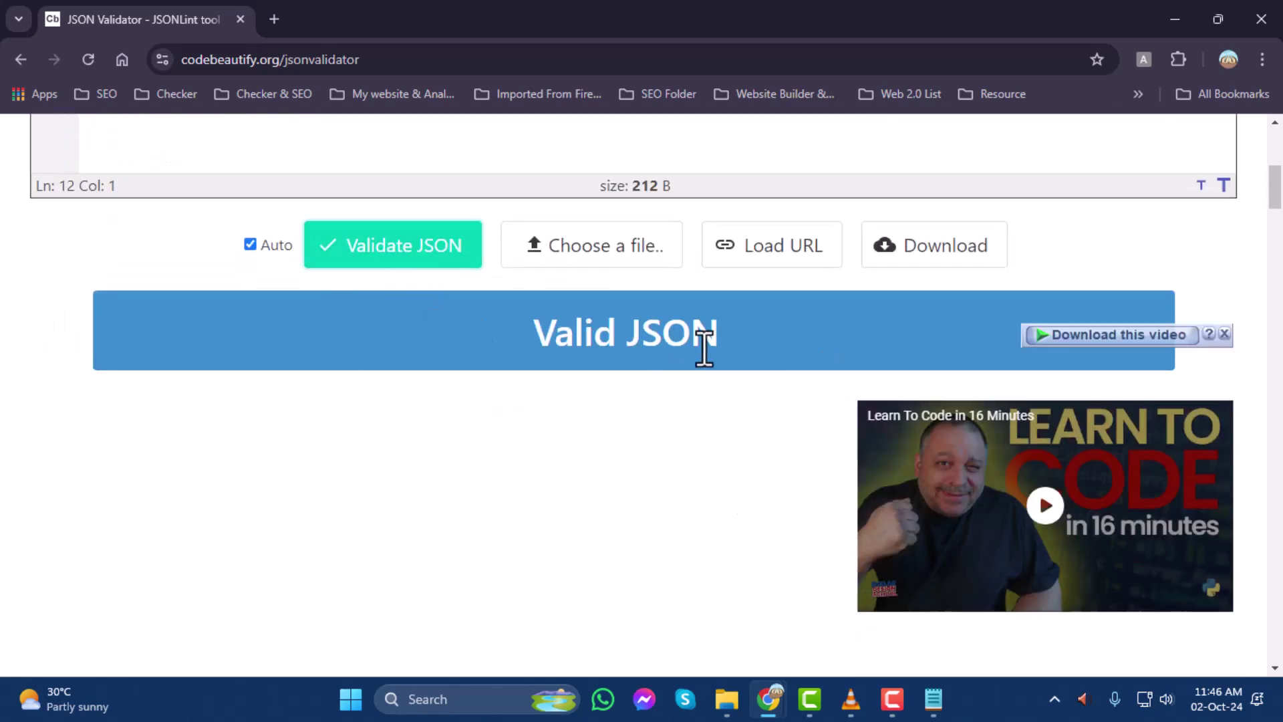
scroll(702, 344, up, 5)
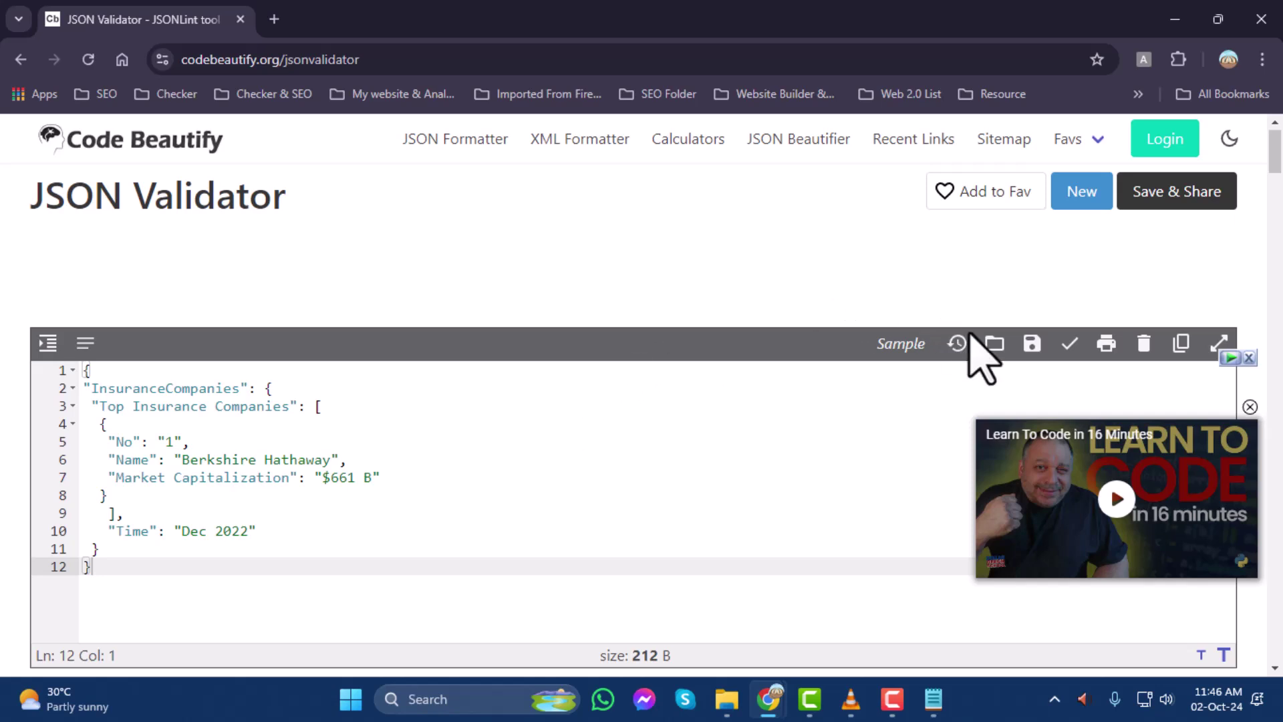
Rerun validation with the checkmark icon to get the Valid JSON banner.
click(1069, 344)
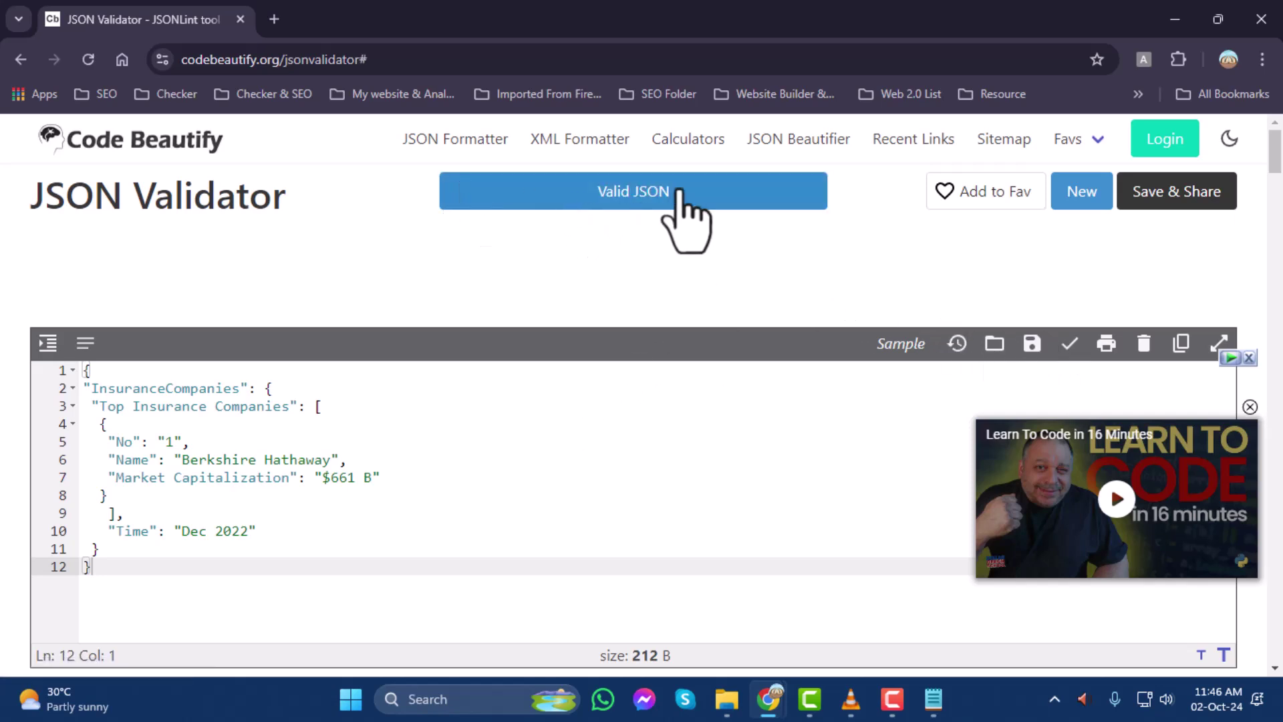
scroll(628, 364, down, 4)
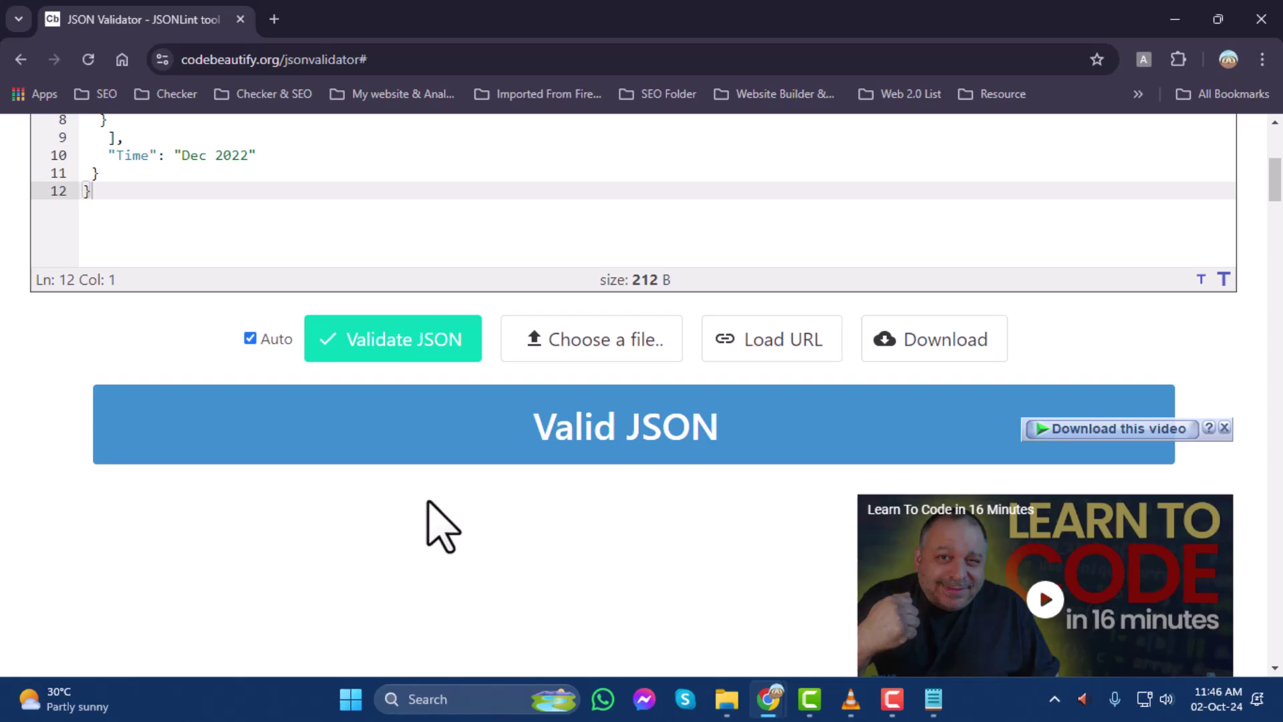
scroll(438, 516, up, 2)
scroll(14, 520, up, 1)
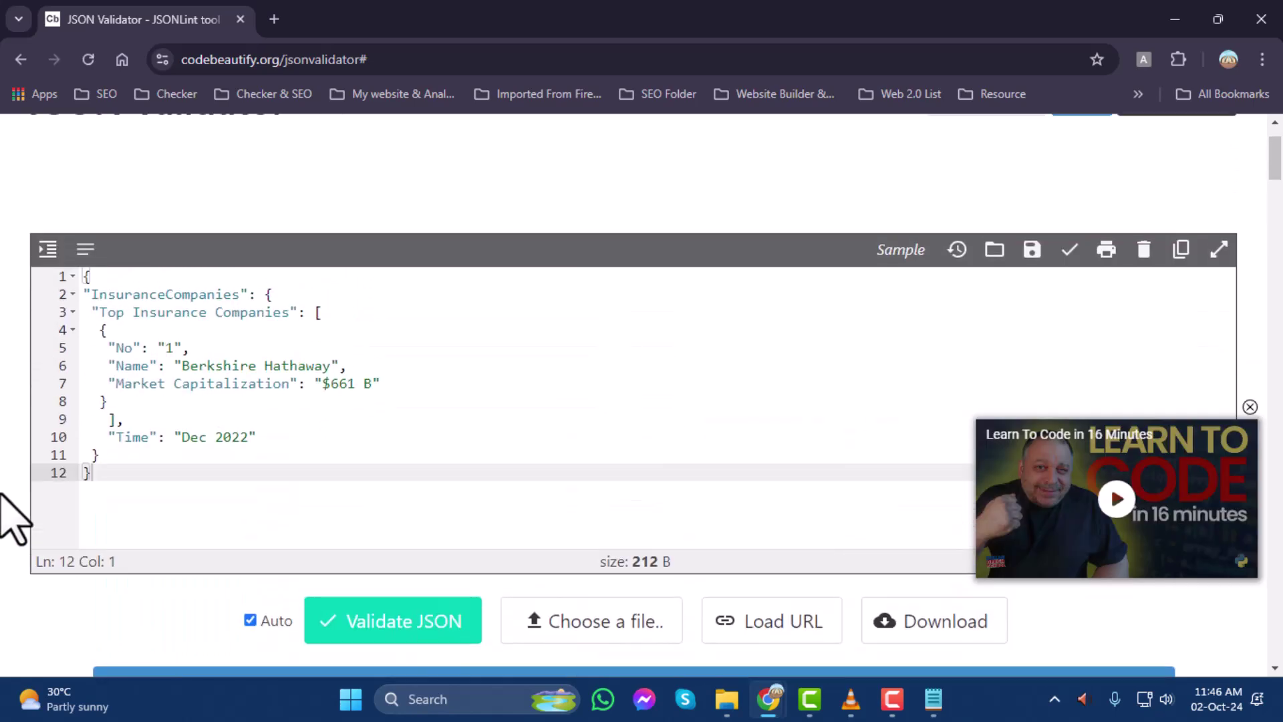